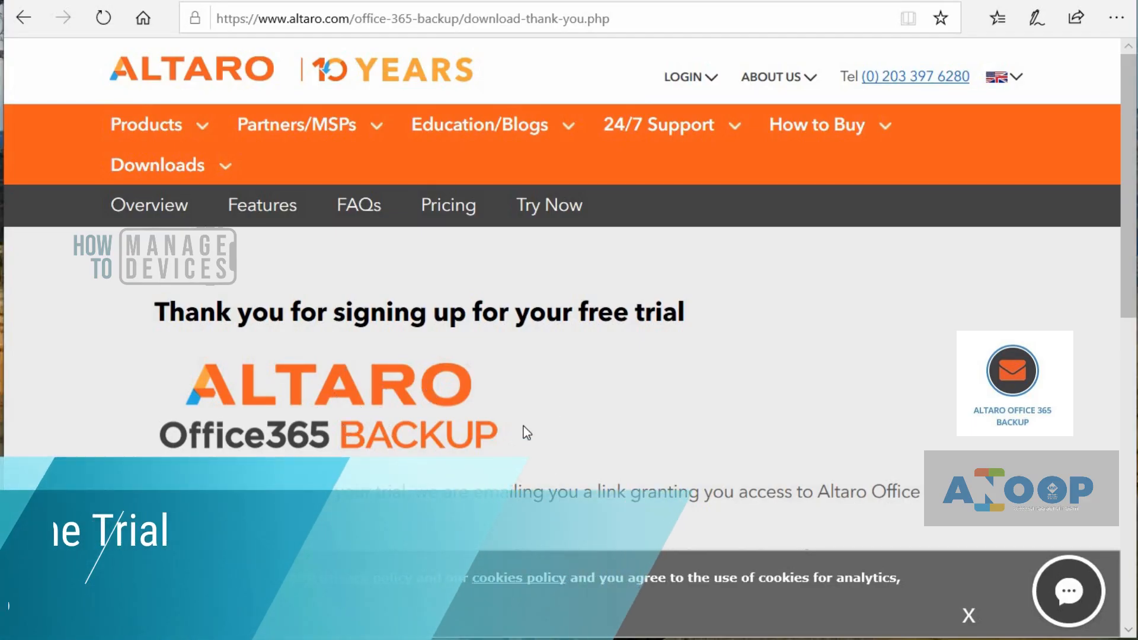
Open the account verification link in the Altaro Office 365 Backup trial sign-up email
drag(1133, 286, 1108, 255)
scroll(1108, 253, up, 3)
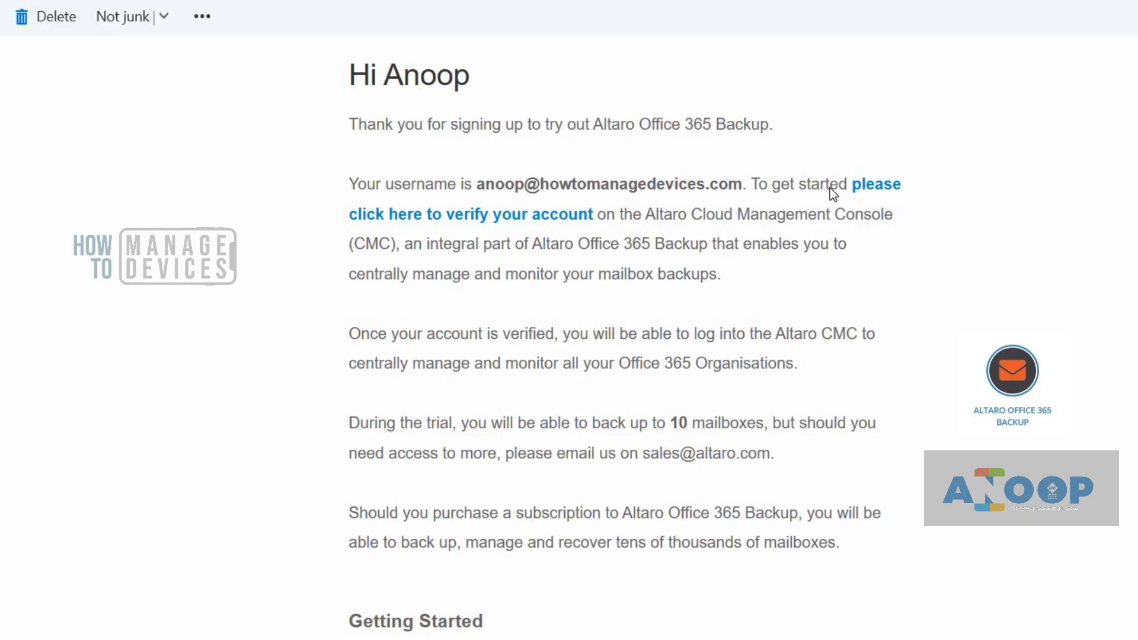
click(876, 189)
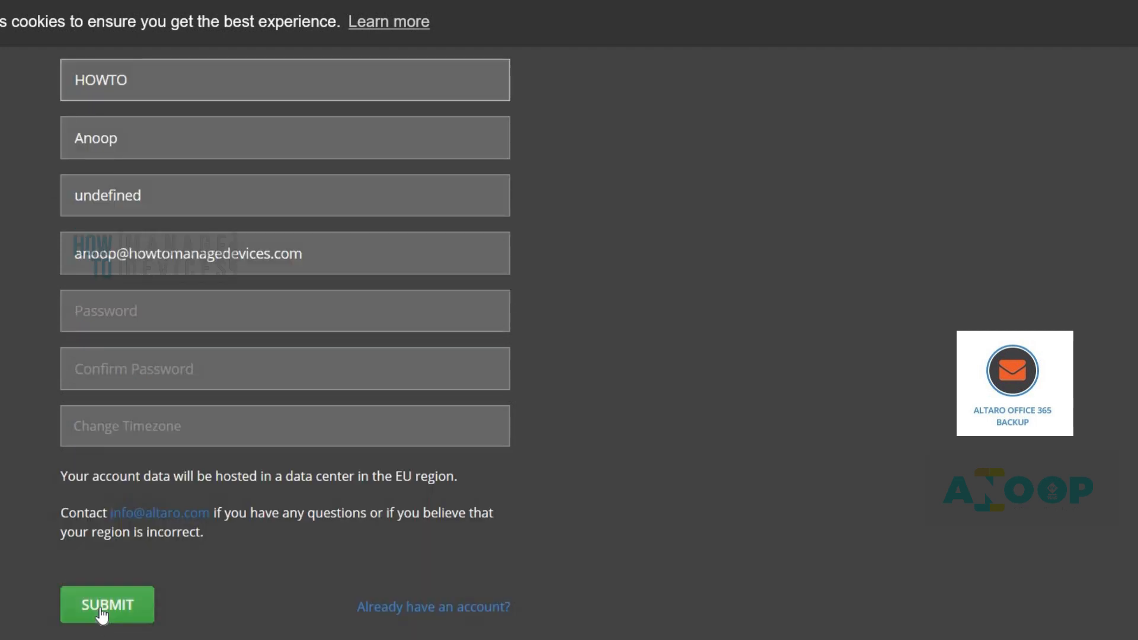
Enter and confirm the account password, submit the registration form and accept the Altaro CMC End User License Agreement
click(102, 613)
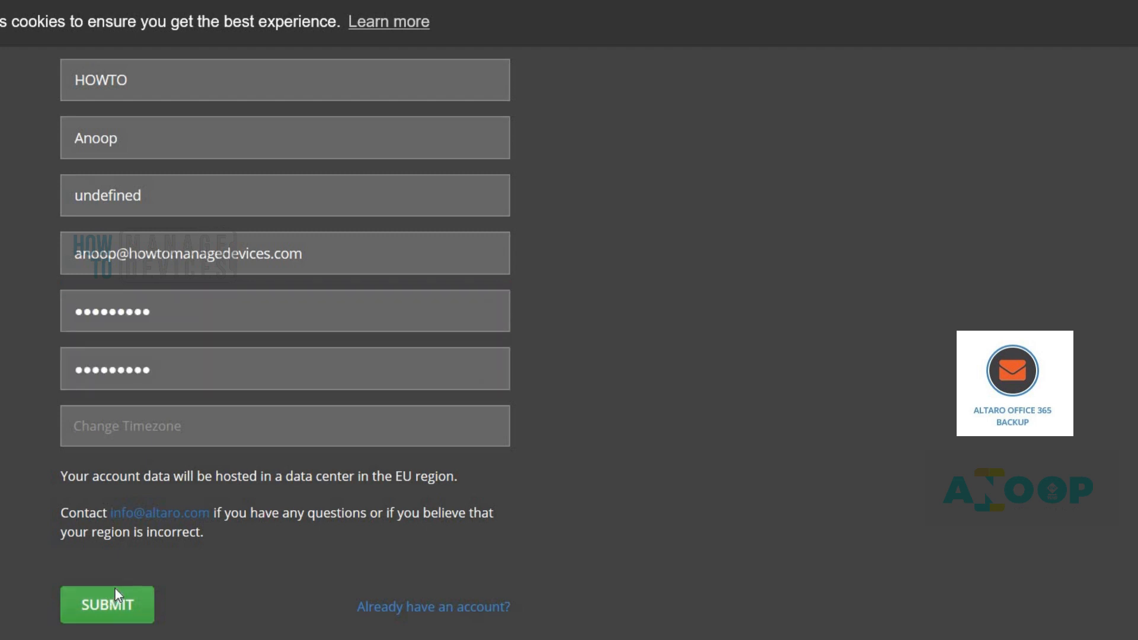
click(115, 588)
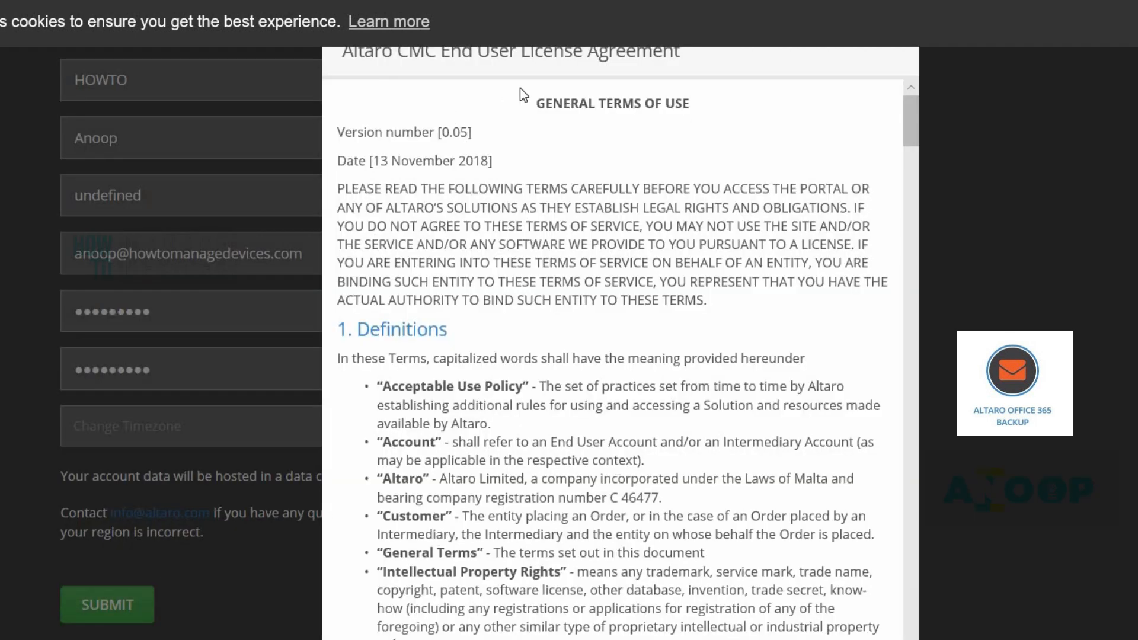
drag(518, 61, 718, 464)
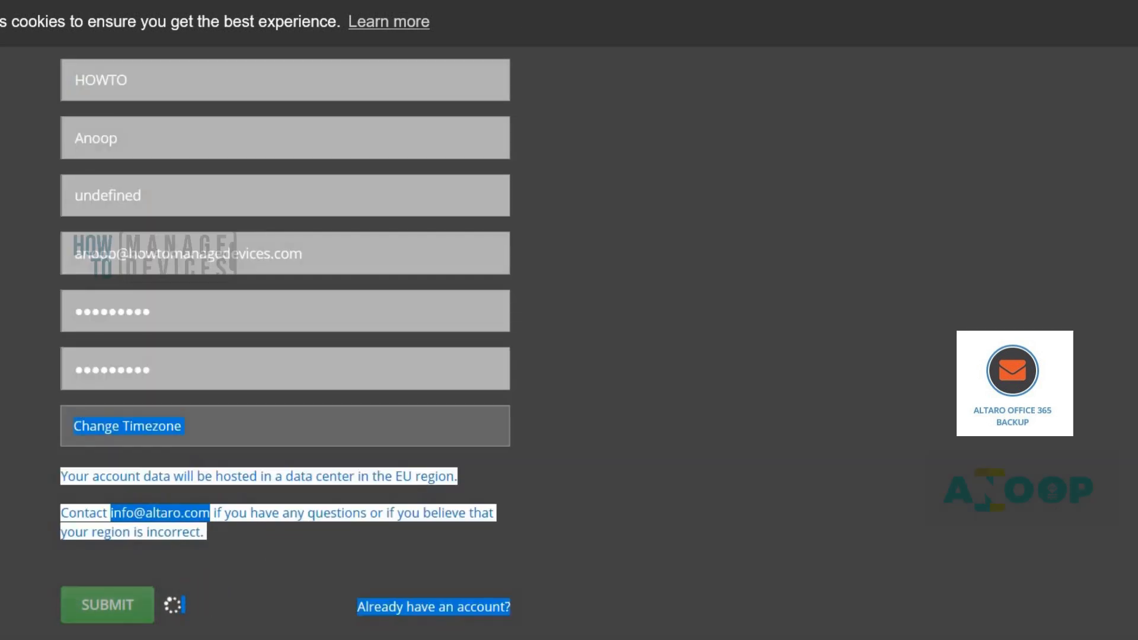
click(183, 589)
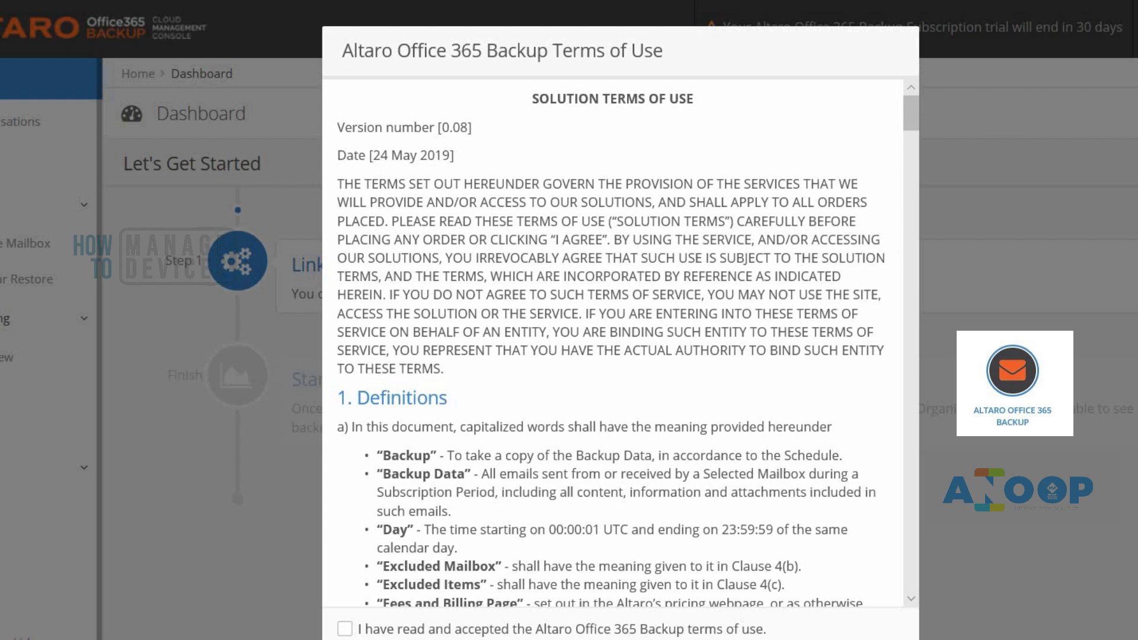
Accept the Altaro Office 365 Backup terms of use, then start linking the first Office 365 organisation to the portal
click(344, 629)
click(409, 638)
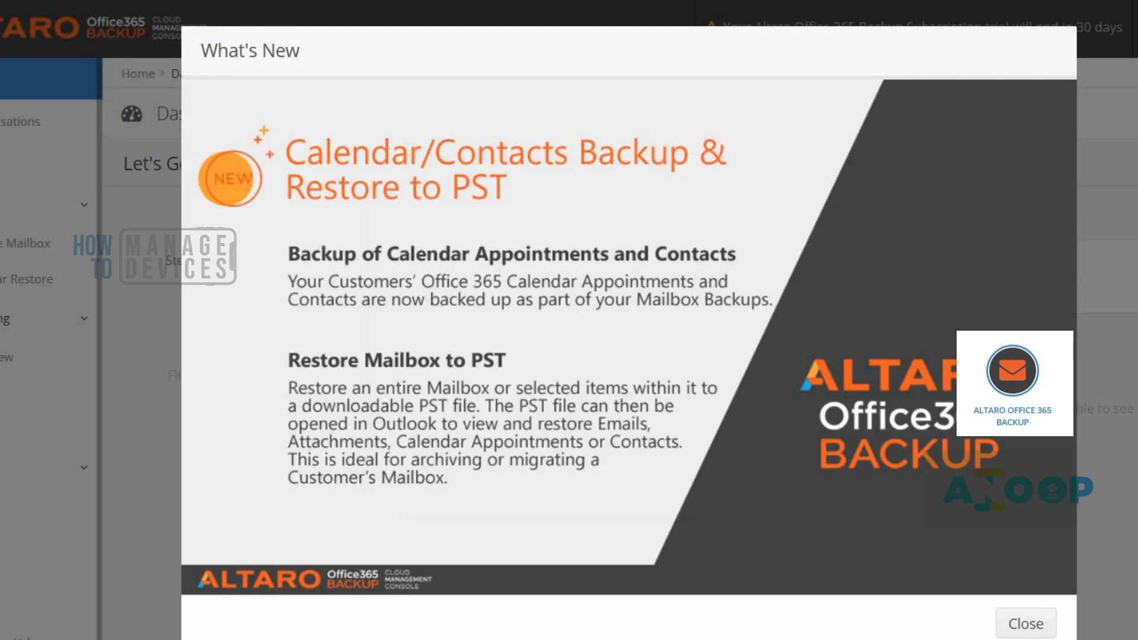
click(1025, 624)
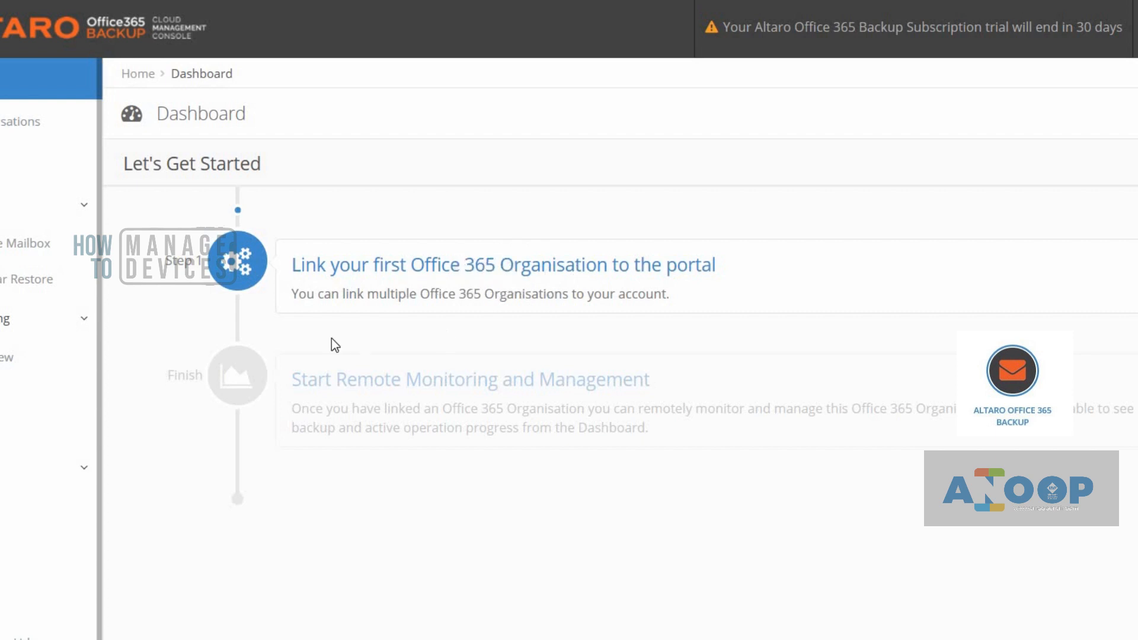
click(435, 264)
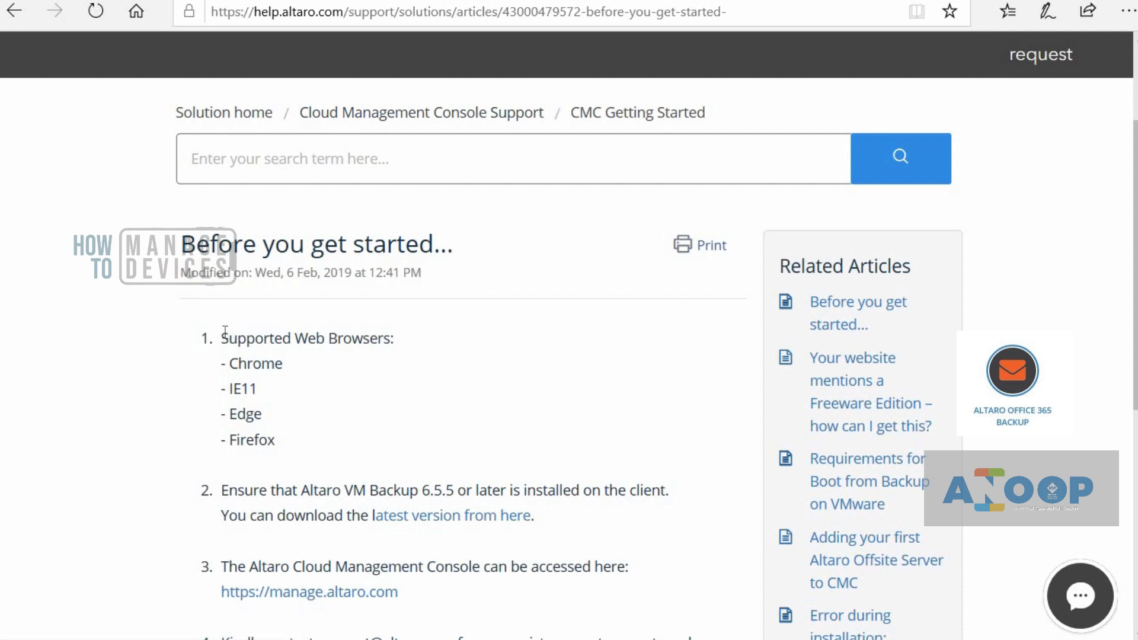
Review the supported web browsers and the Cloud Management Console address in the "Before you get started" help article
drag(221, 334, 279, 457)
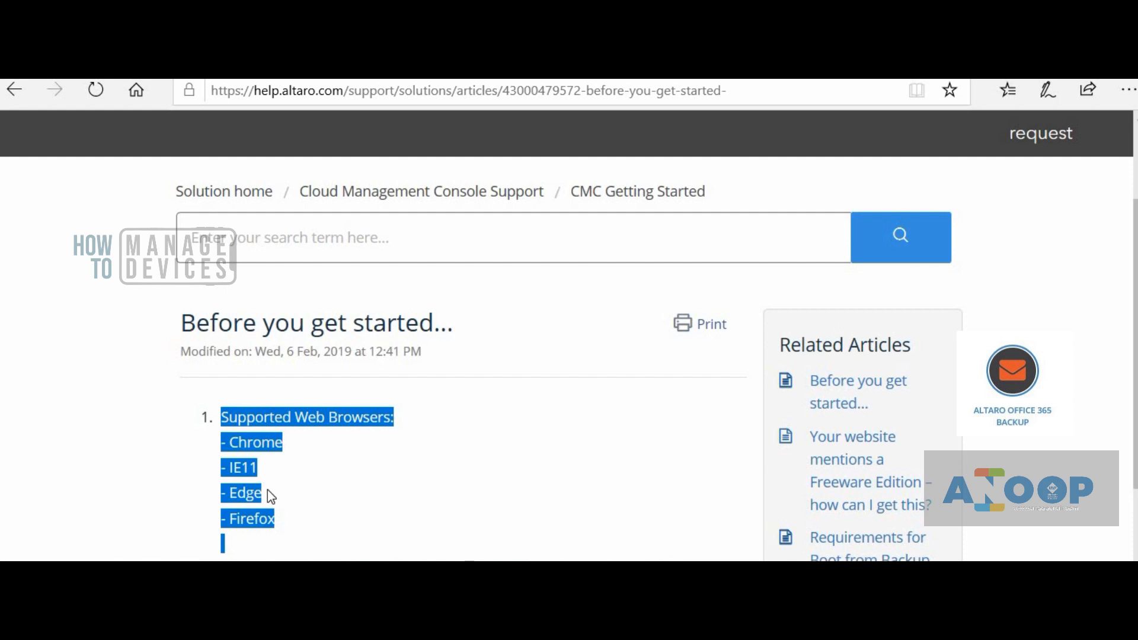
click(281, 524)
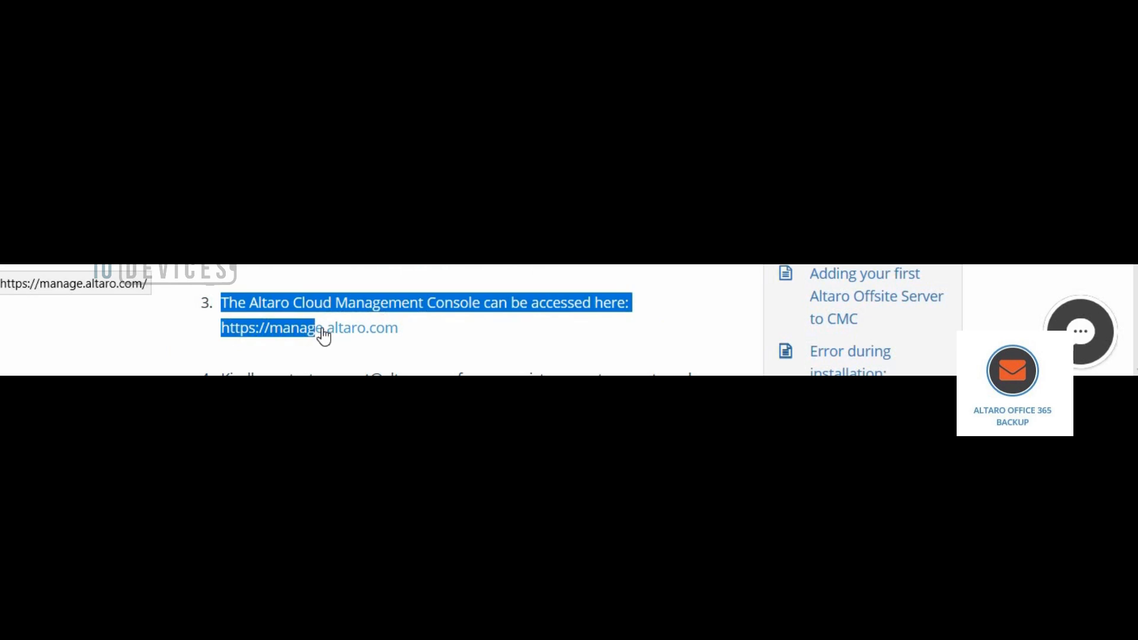
drag(322, 330, 444, 329)
click(443, 328)
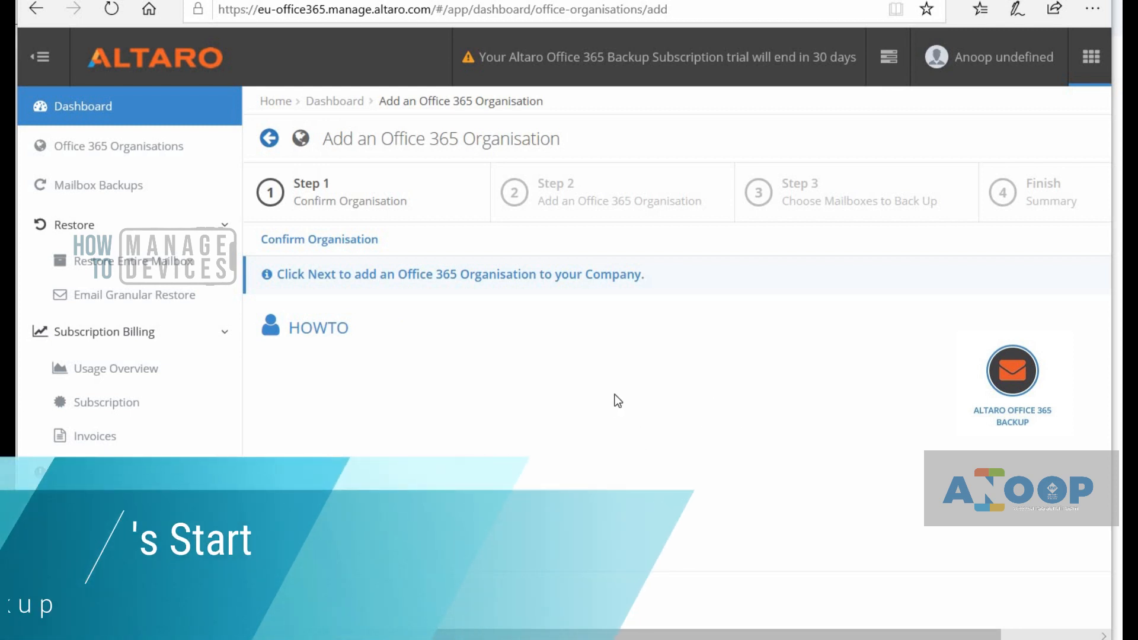
click(1015, 59)
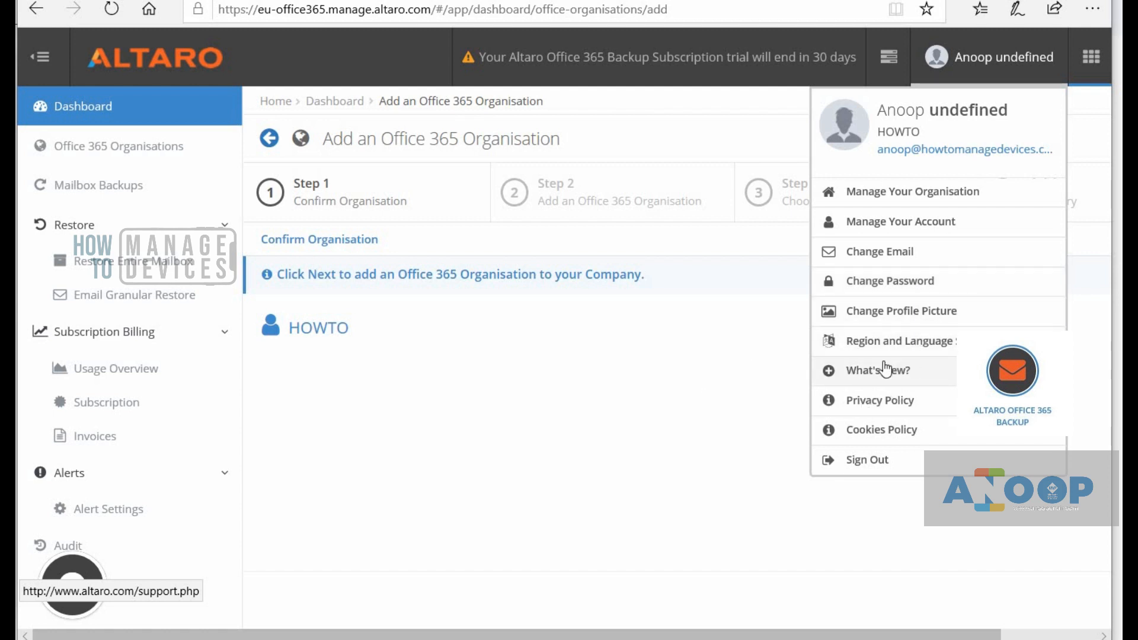
click(702, 390)
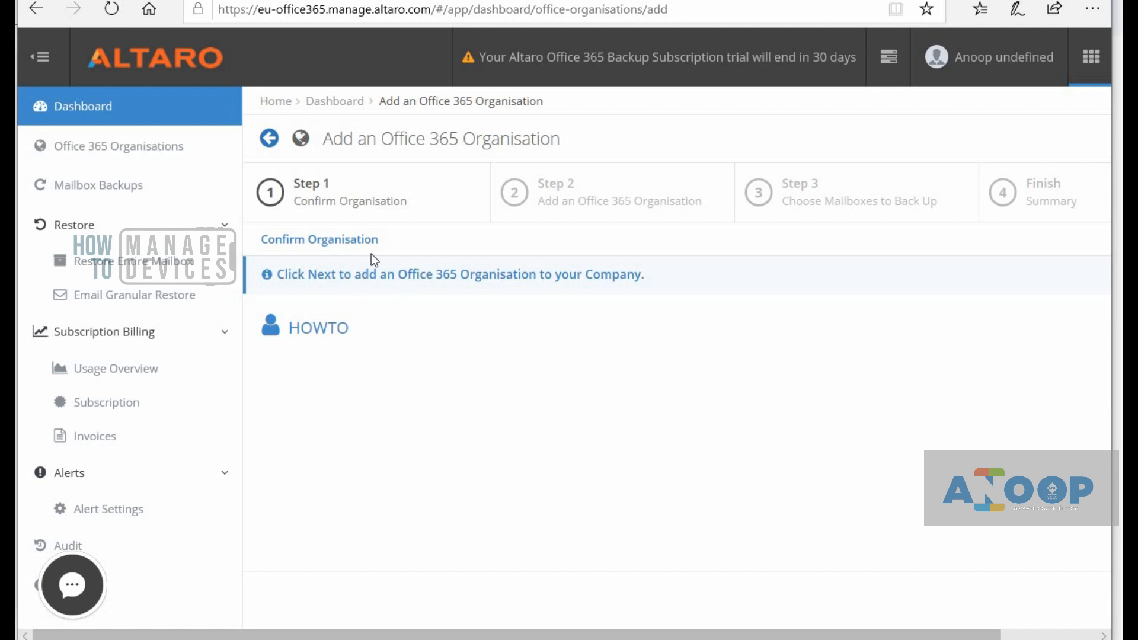
Start linking the first Office 365 organisation from the dashboard and confirm HOWTO as the company it is added to
click(92, 108)
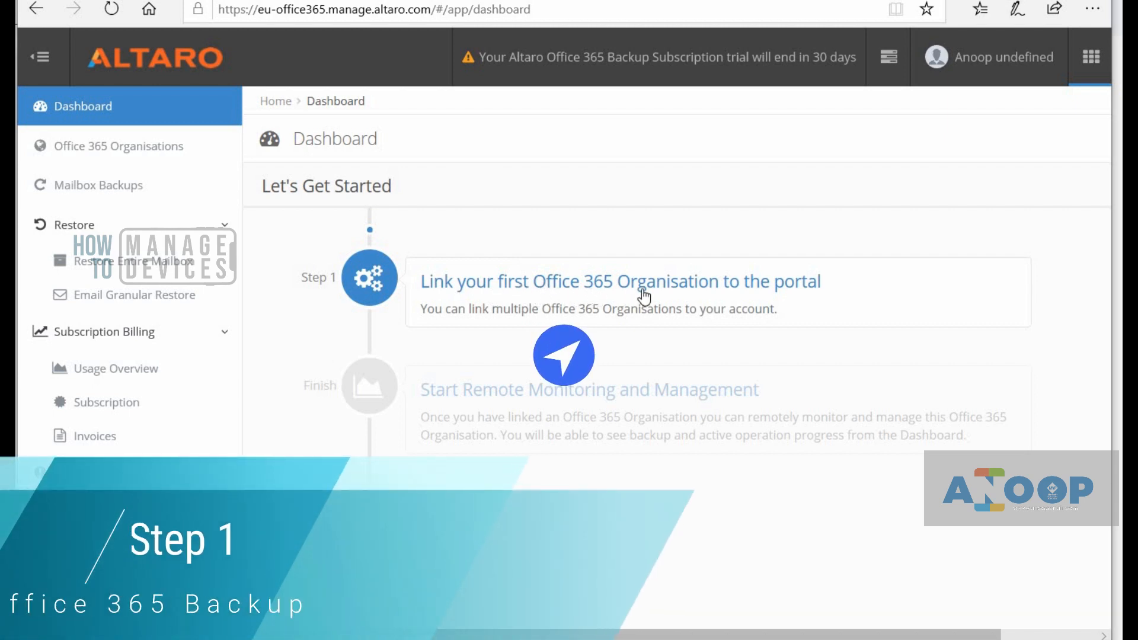
click(643, 295)
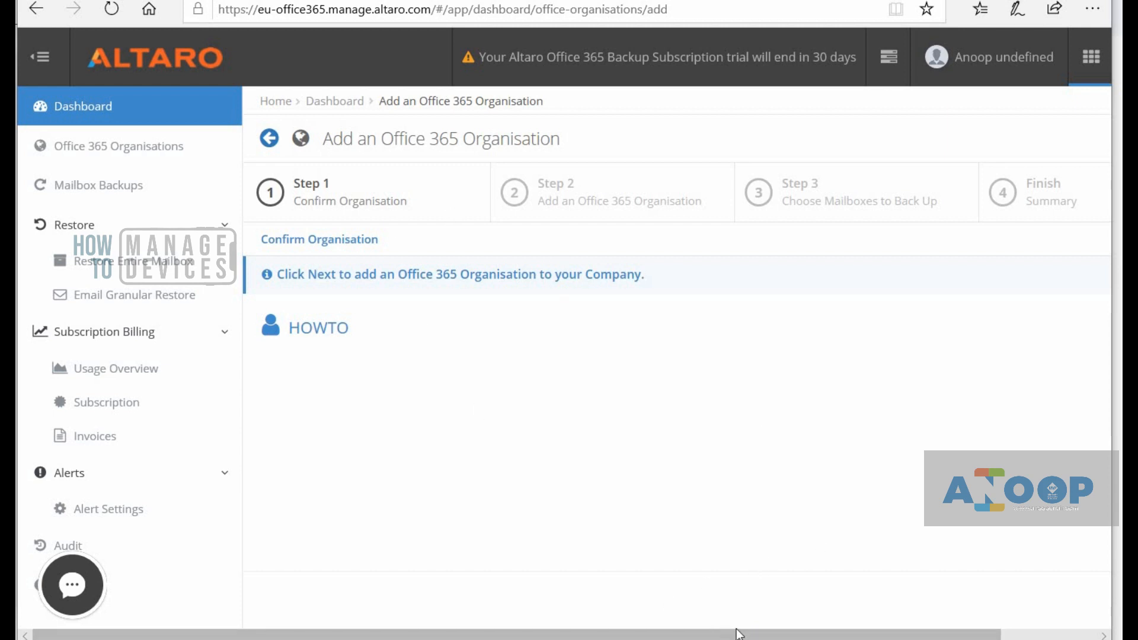
drag(760, 635, 842, 636)
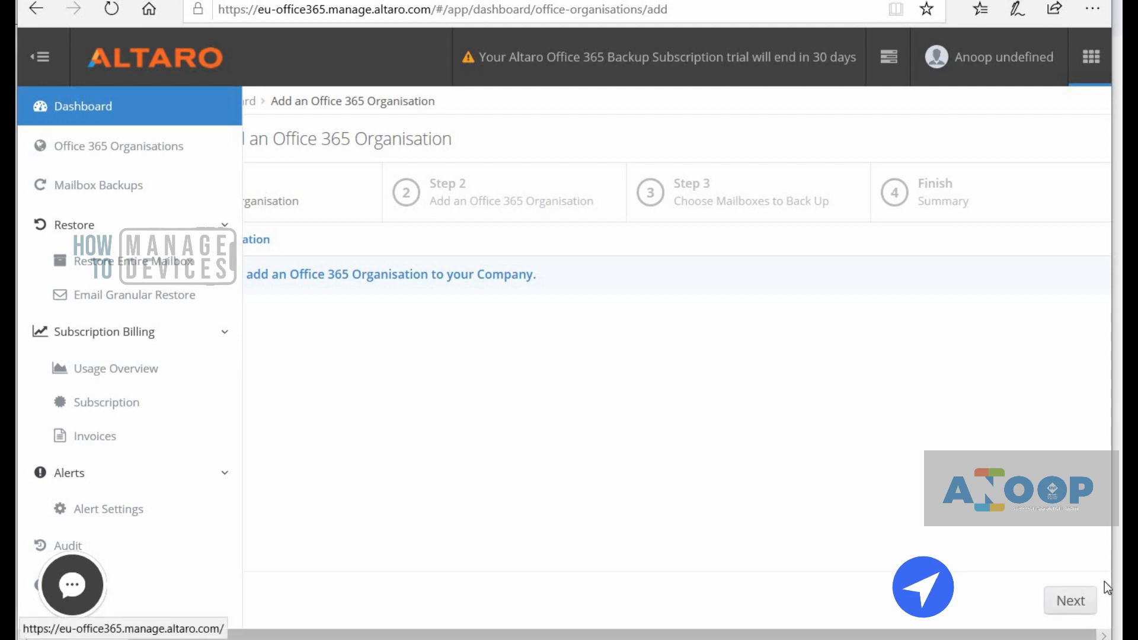
click(1073, 603)
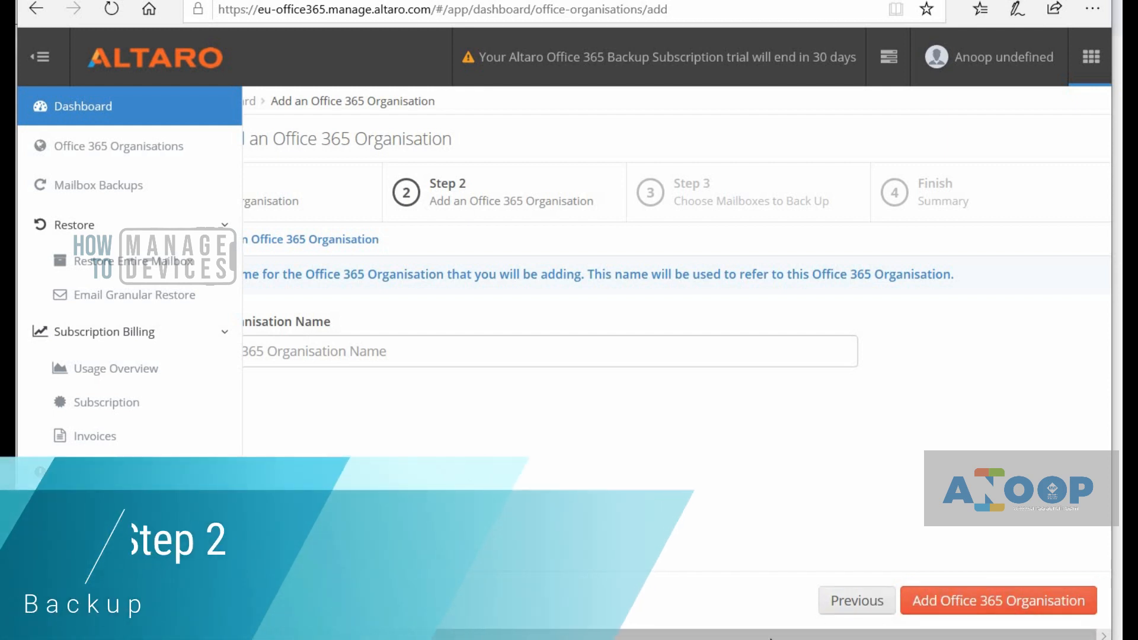
Name the Office 365 organisation howtomanagedevices.com and add it
drag(770, 636, 661, 636)
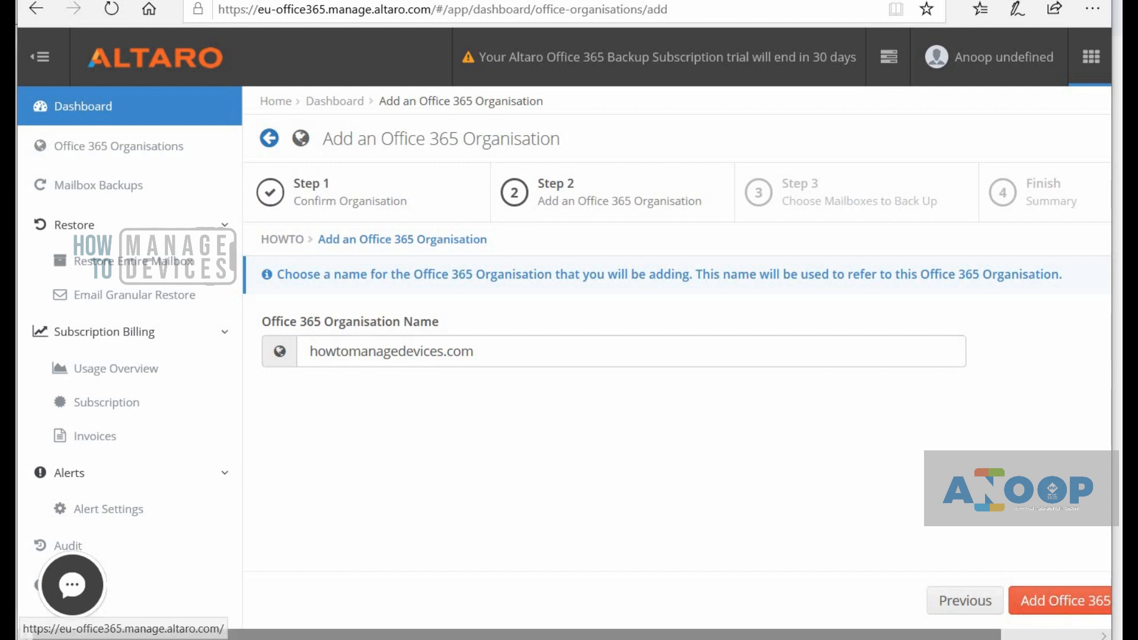
scroll(962, 637, right, 1)
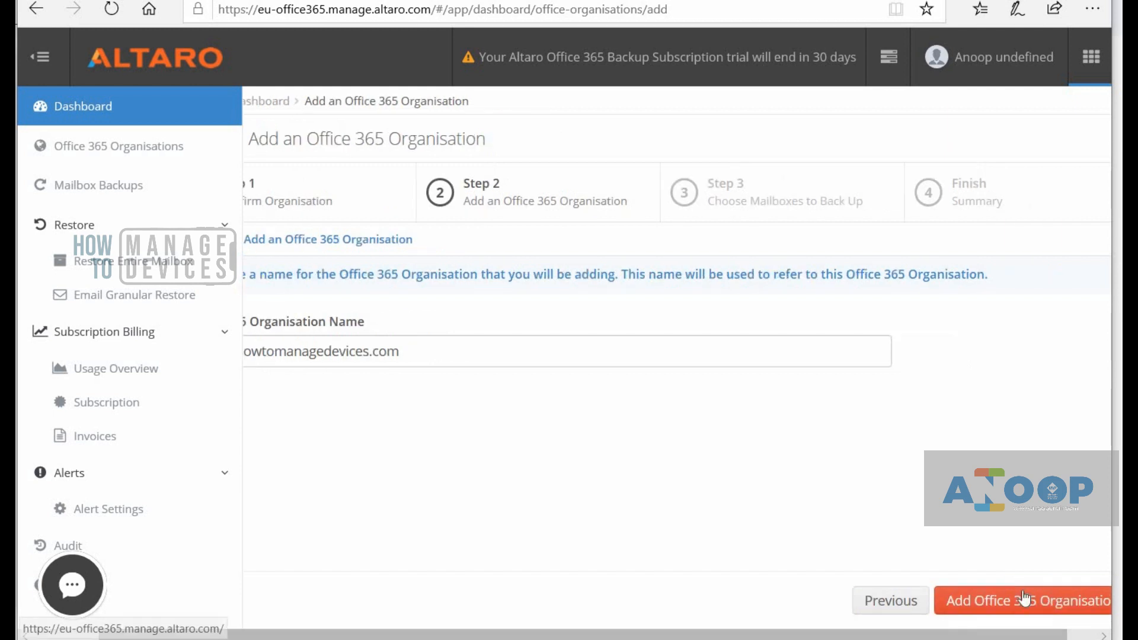
scroll(989, 635, right, 1)
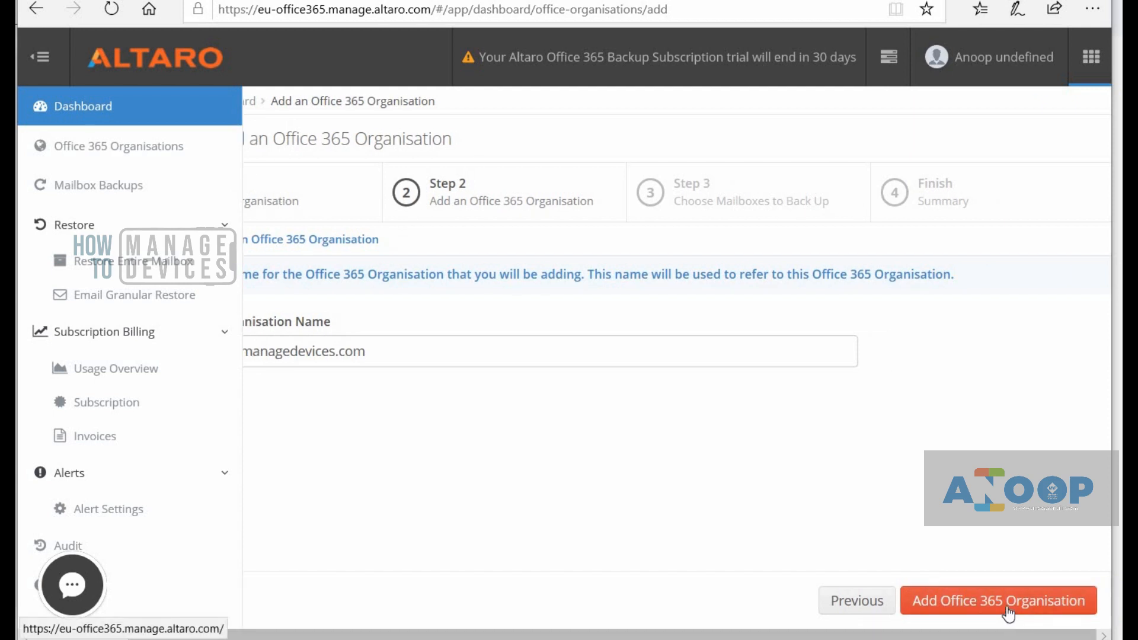
click(1006, 602)
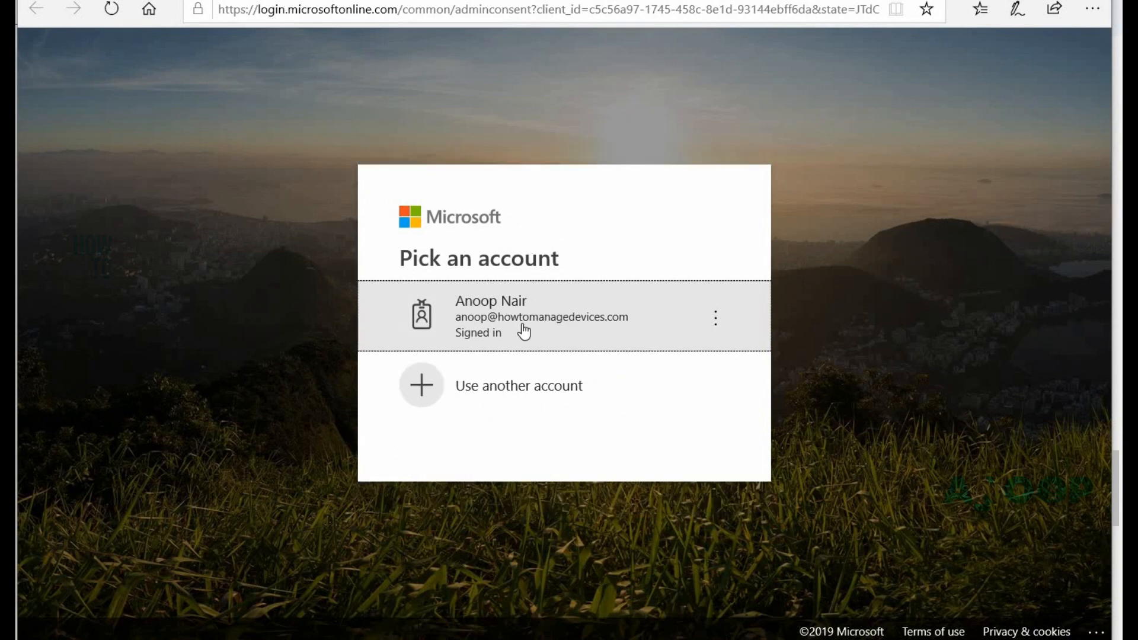
Authorise with the signed-in Microsoft account and accept the permissions Altaro Office 365 Backup requests for the organisation
click(524, 332)
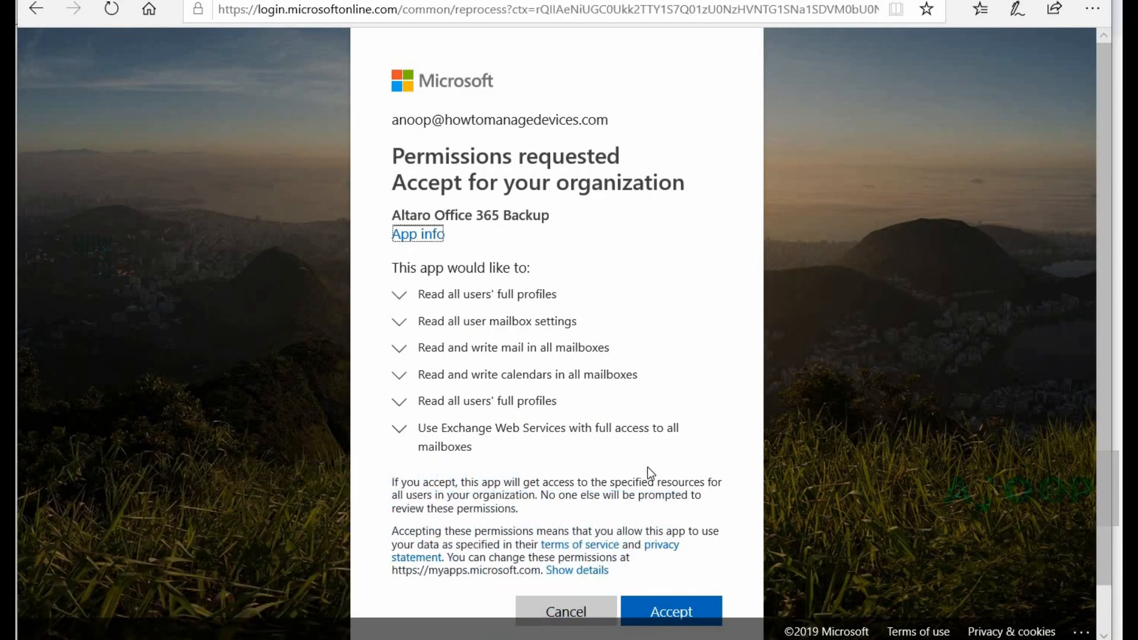
click(679, 615)
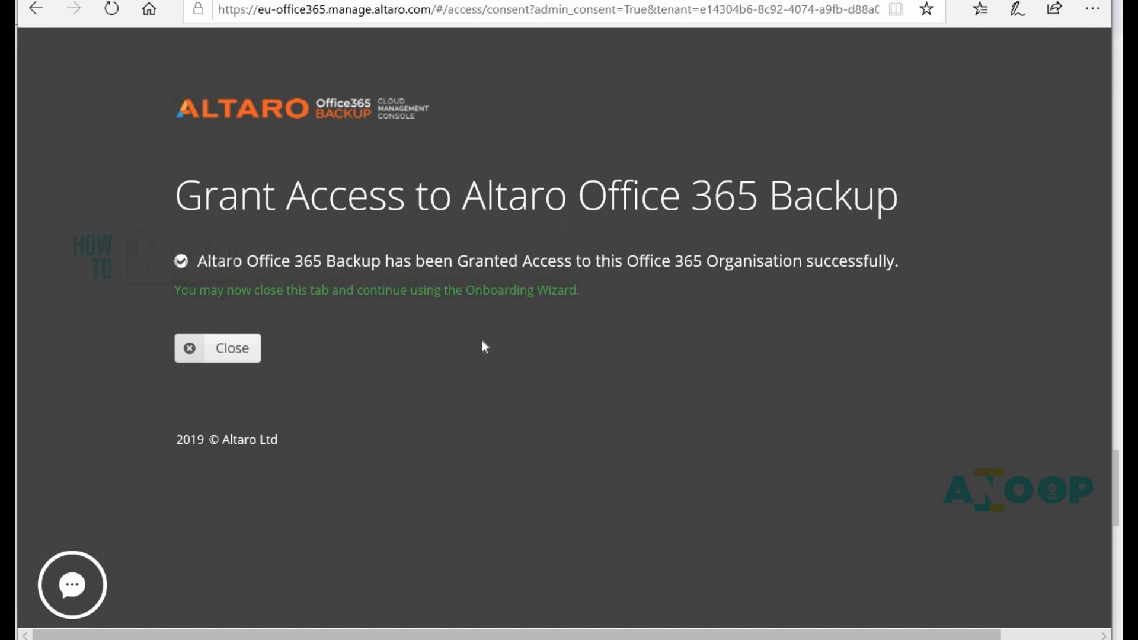
click(238, 358)
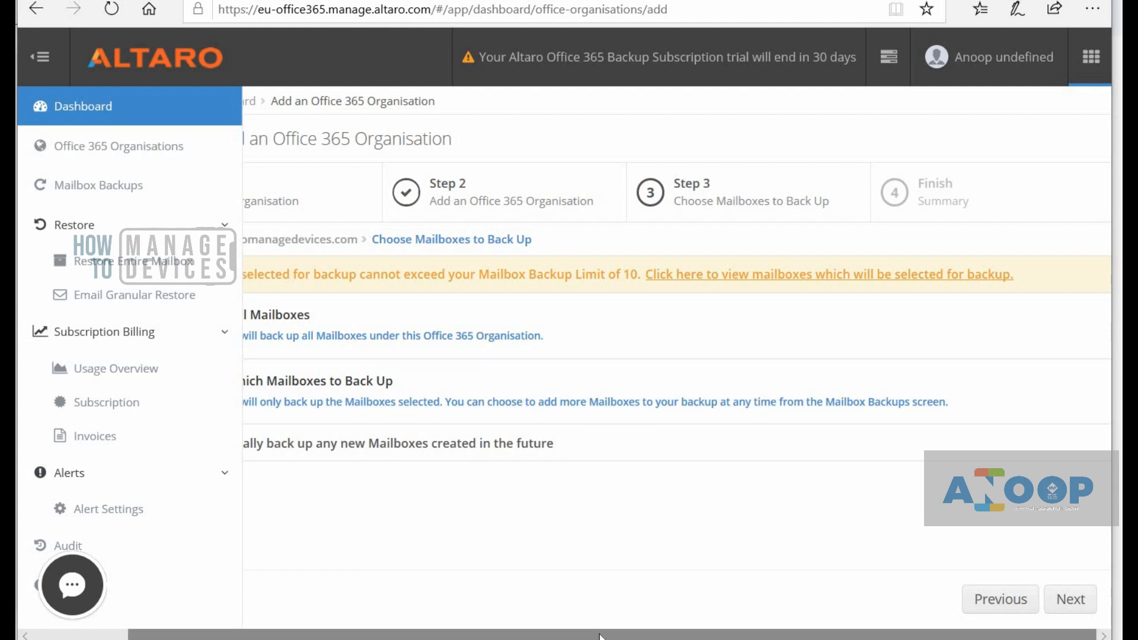
Set the backup scope to chosen mailboxes only instead of all mailboxes
drag(599, 636, 504, 635)
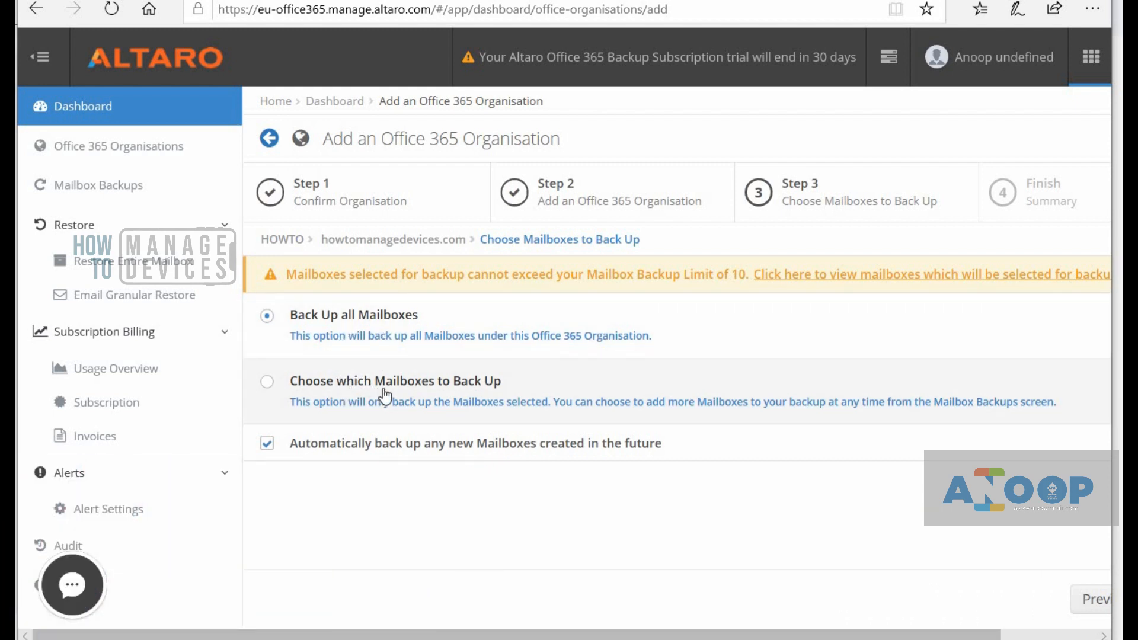
click(423, 393)
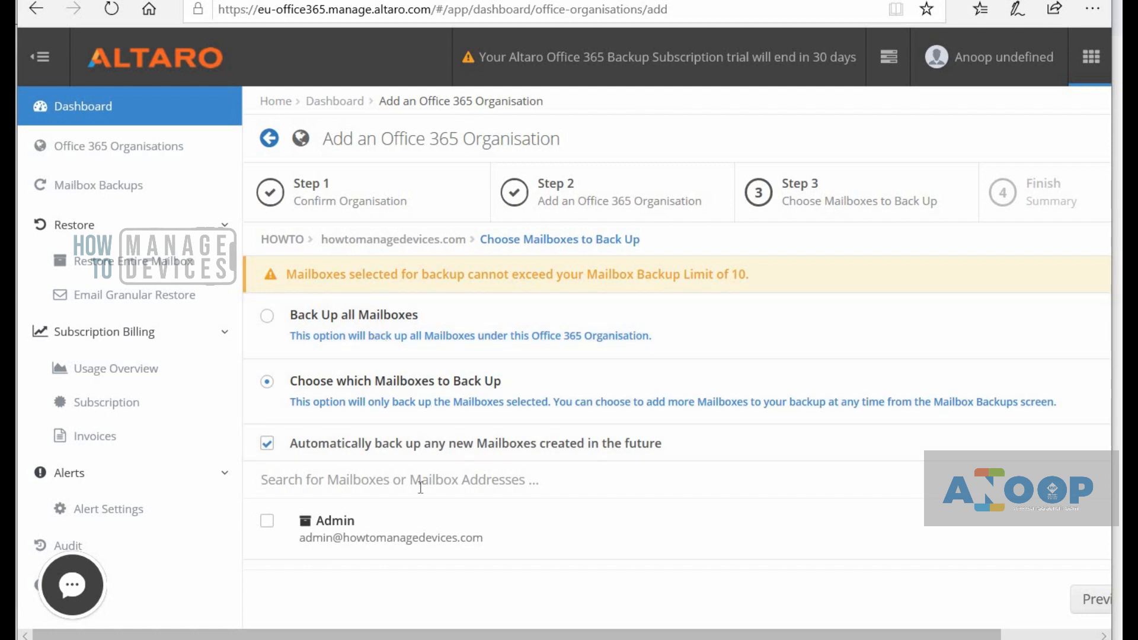
Search the mailbox list for two different users by first name, clearing the filter after each search
click(420, 487)
text(anoop)
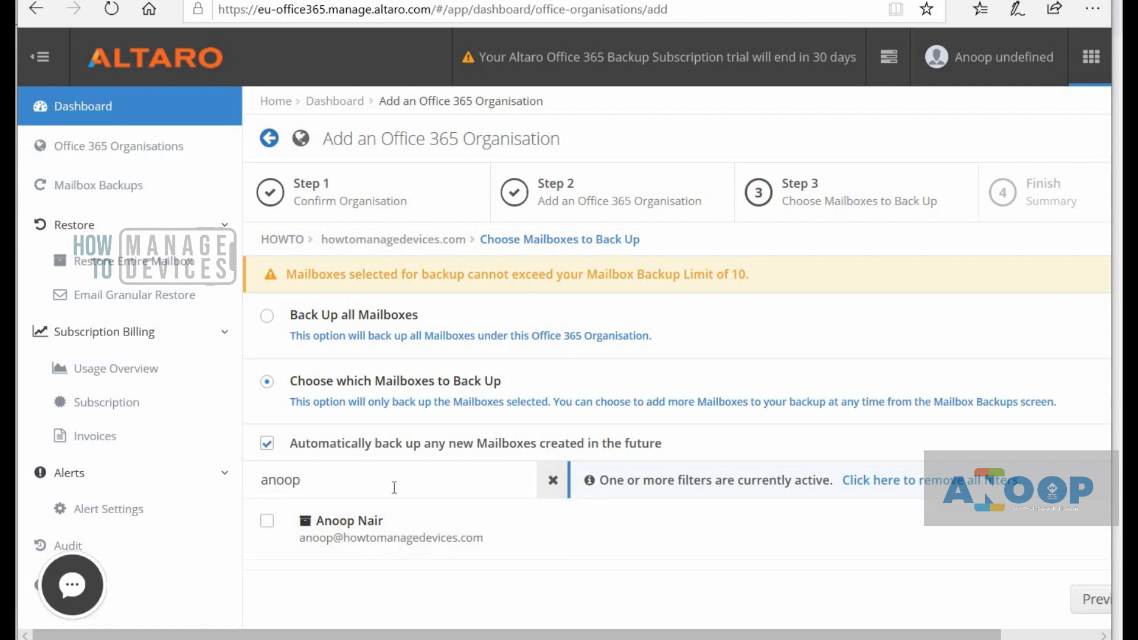
key(BackSpace)
key(BackSpace)
key(BackSpace)
key(BackSpace)
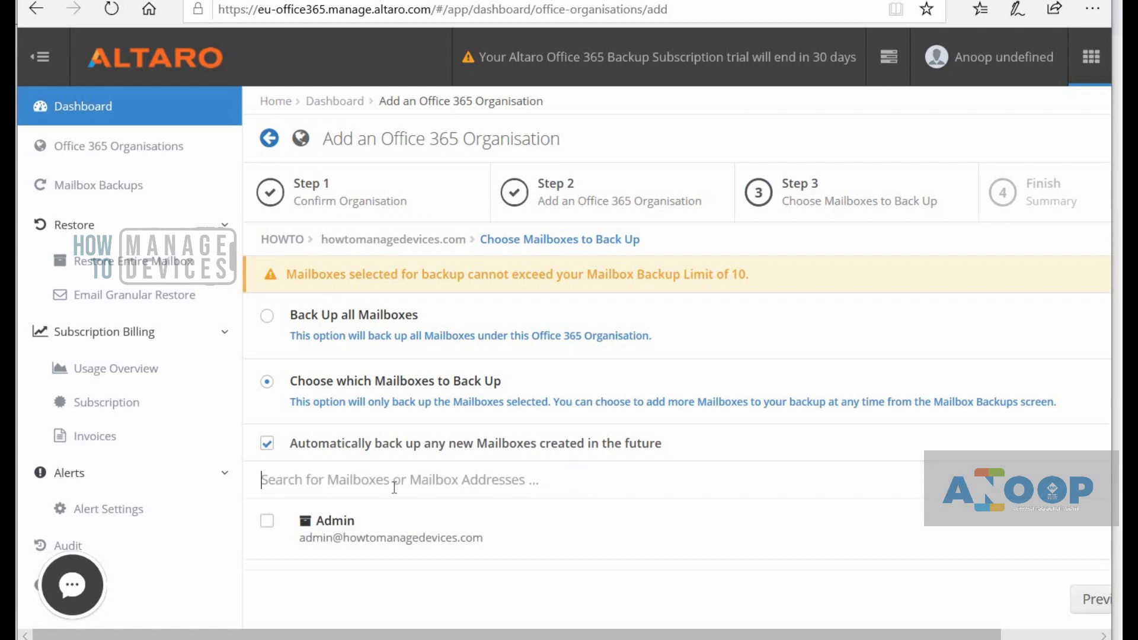
text(rames)
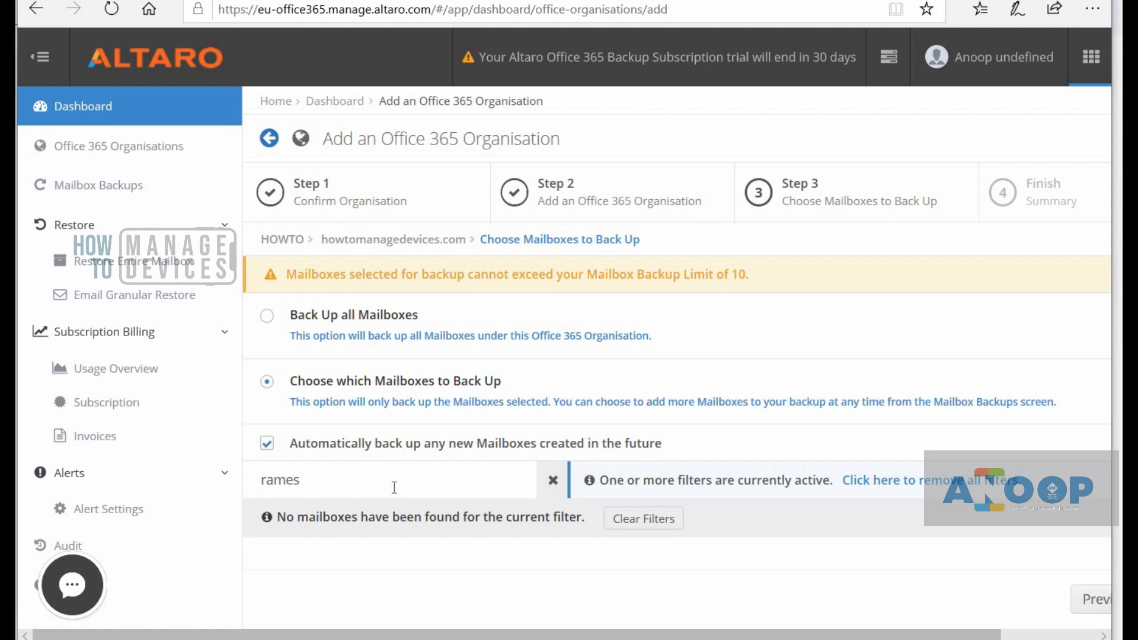
key(BackSpace)
key(BackSpace)
key(BackSpace)
key(BackSpace)
key(BackSpace)
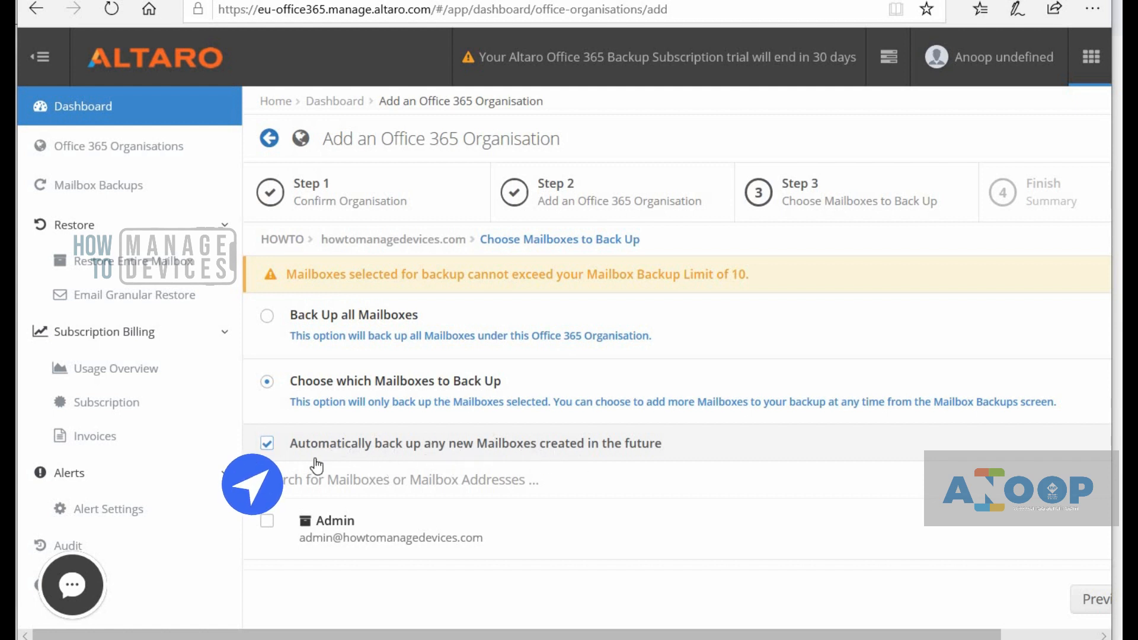
Turn off automatic backup of new mailboxes, and search for the account owner's mailbox by first name to select it for backup
click(267, 444)
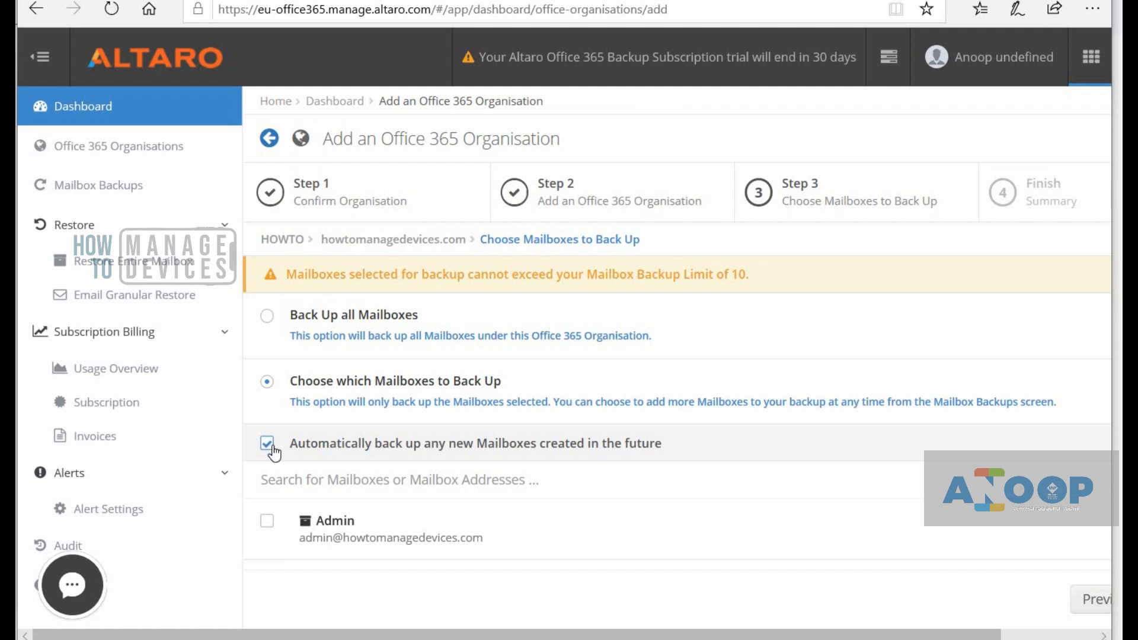
click(313, 480)
text(anoop)
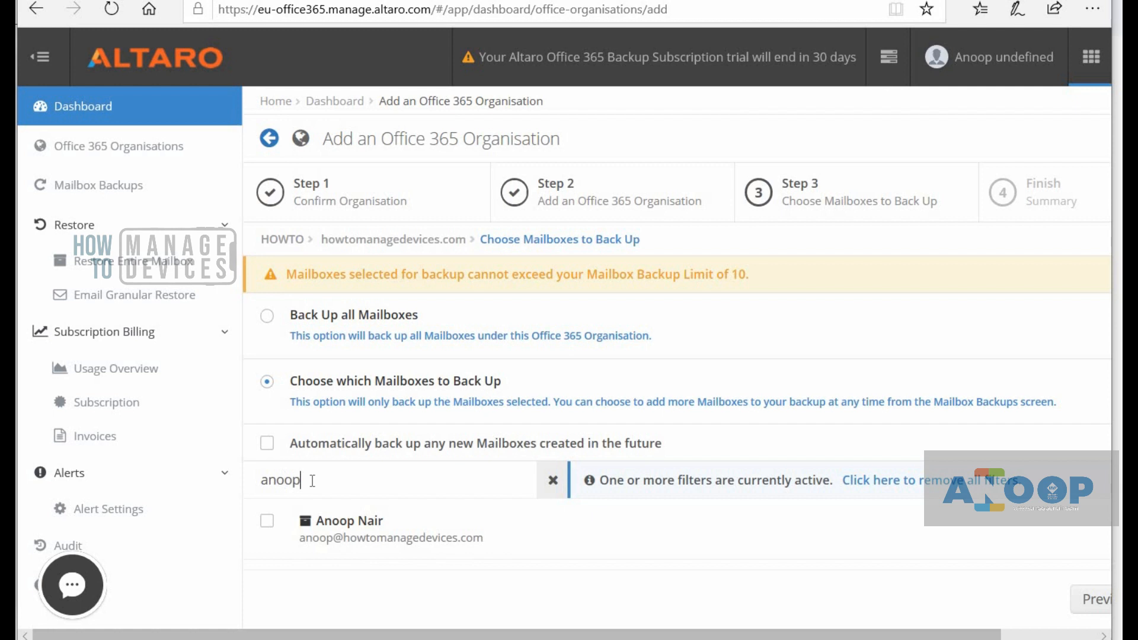
click(361, 525)
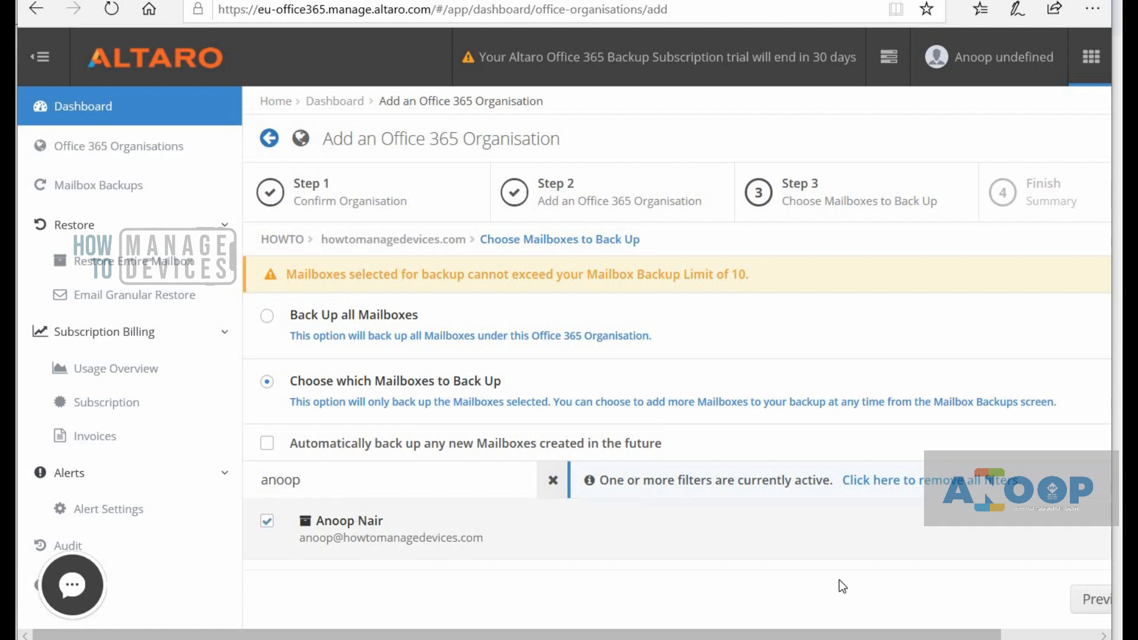
drag(952, 635, 1055, 637)
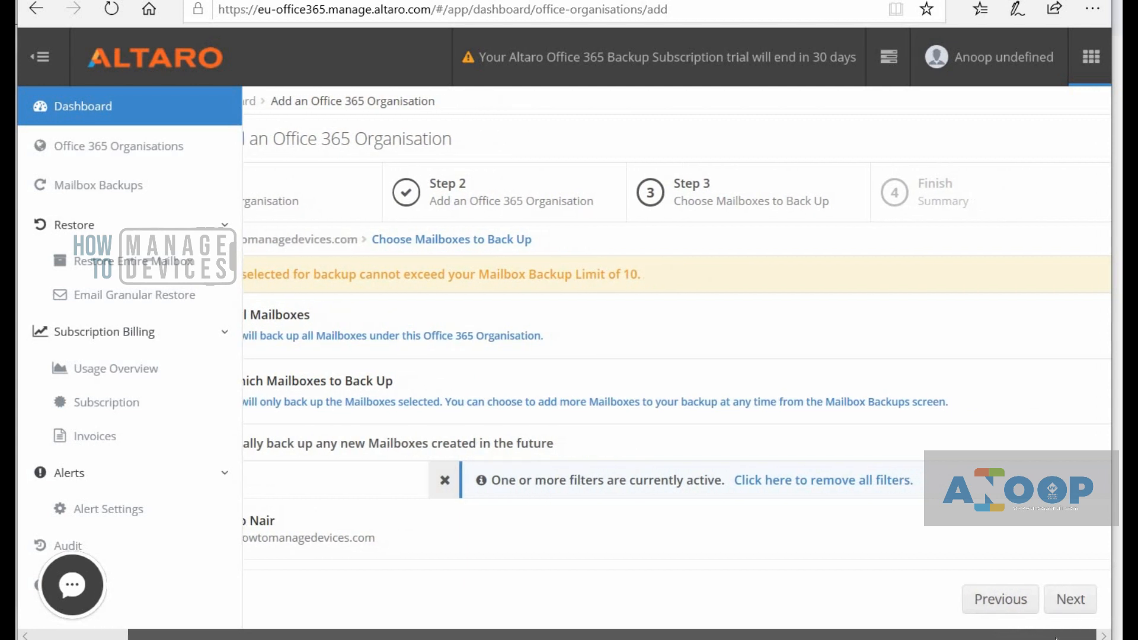
Confirm the mailbox selection for howtomanagedevices.com and finish adding the Office 365 organisation after reviewing the backup summary
click(1067, 600)
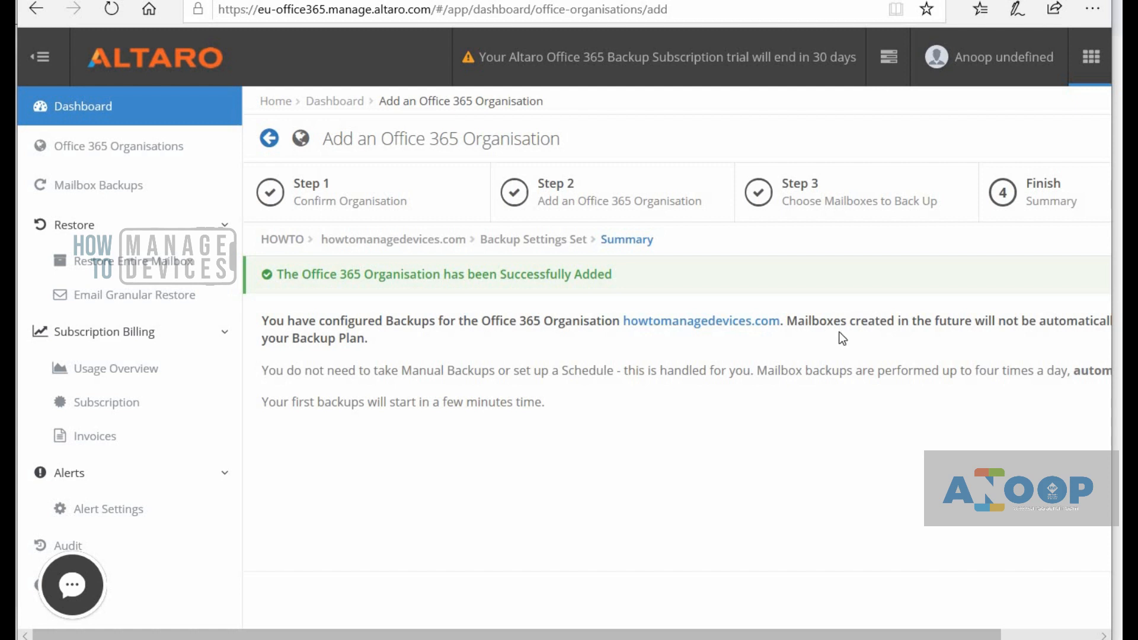
mouse_move(852, 633)
mouse_down()
mouse_move(944, 634)
mouse_move(851, 634)
mouse_up()
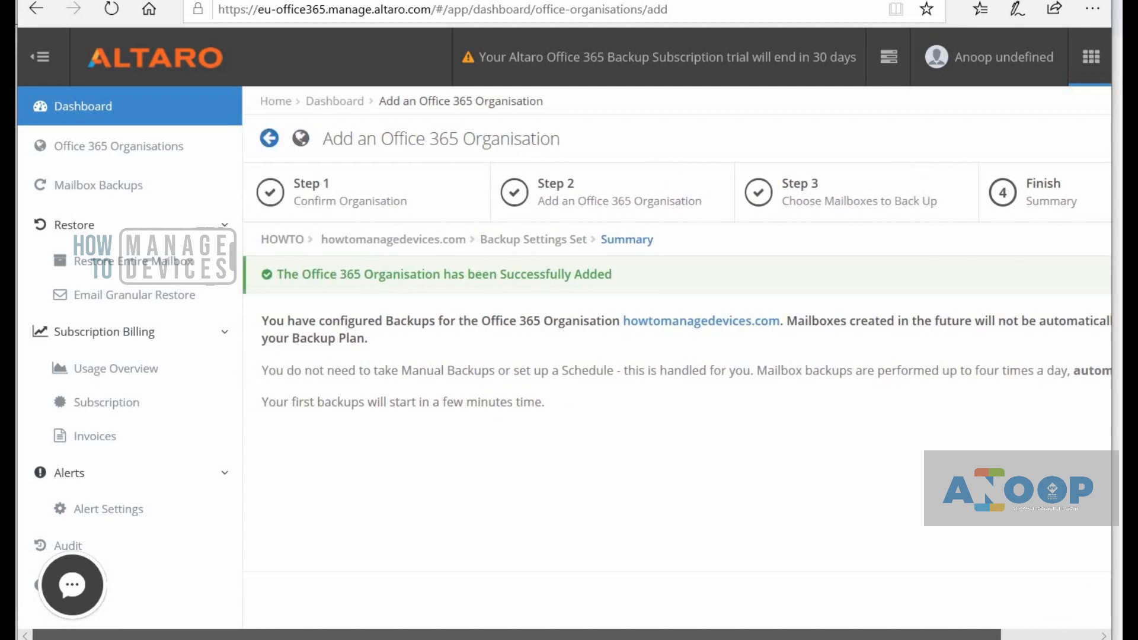
drag(626, 634, 722, 634)
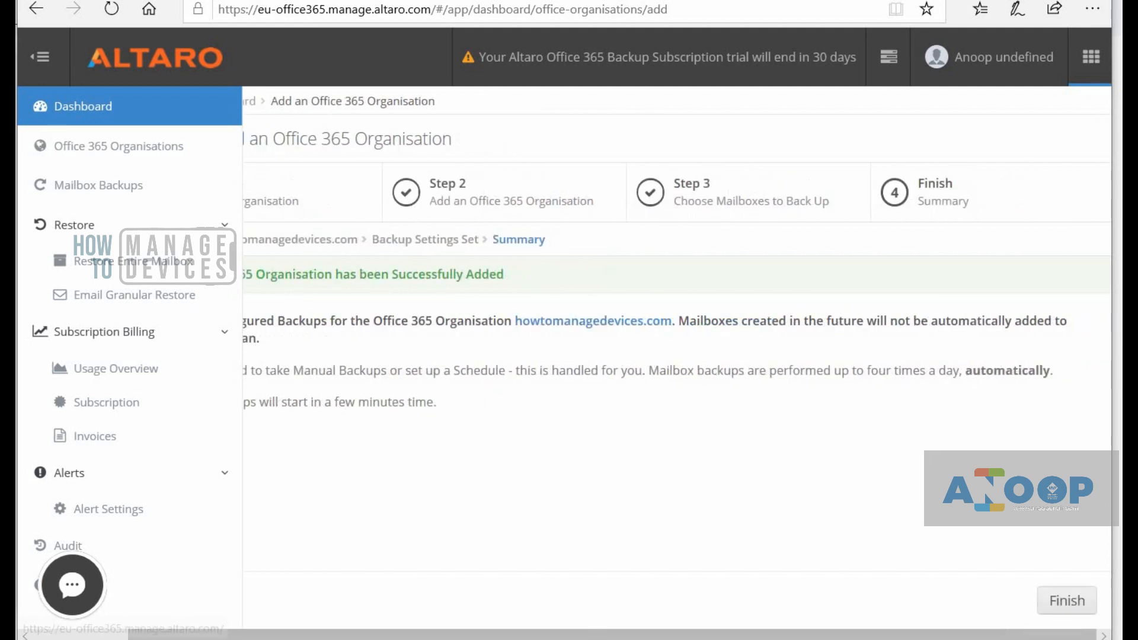
click(1061, 602)
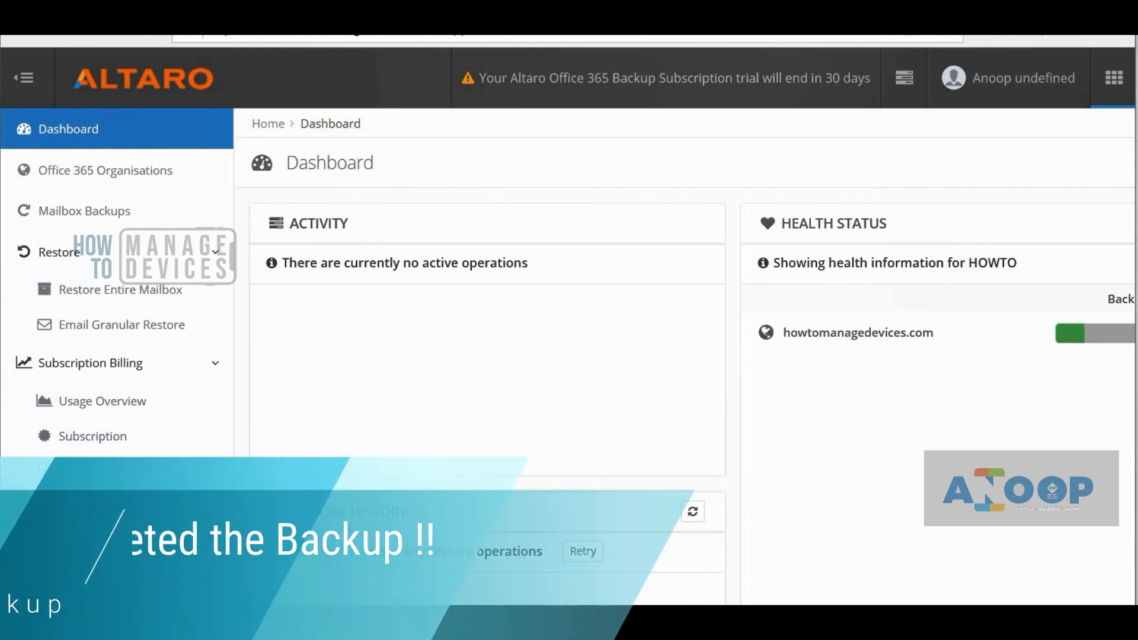
Open the mailbox backups of howtomanagedevices.com from the dashboard's health status and filter them first by excluded from subscription, and after that by warning status
scroll(685, 355, right, 2)
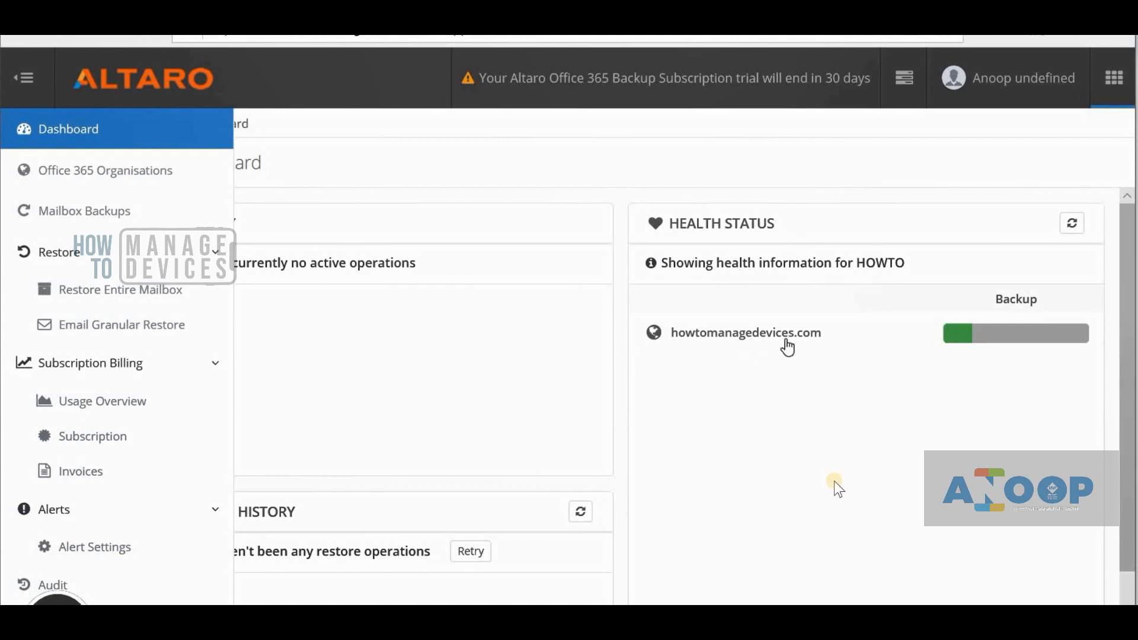
click(752, 334)
click(818, 218)
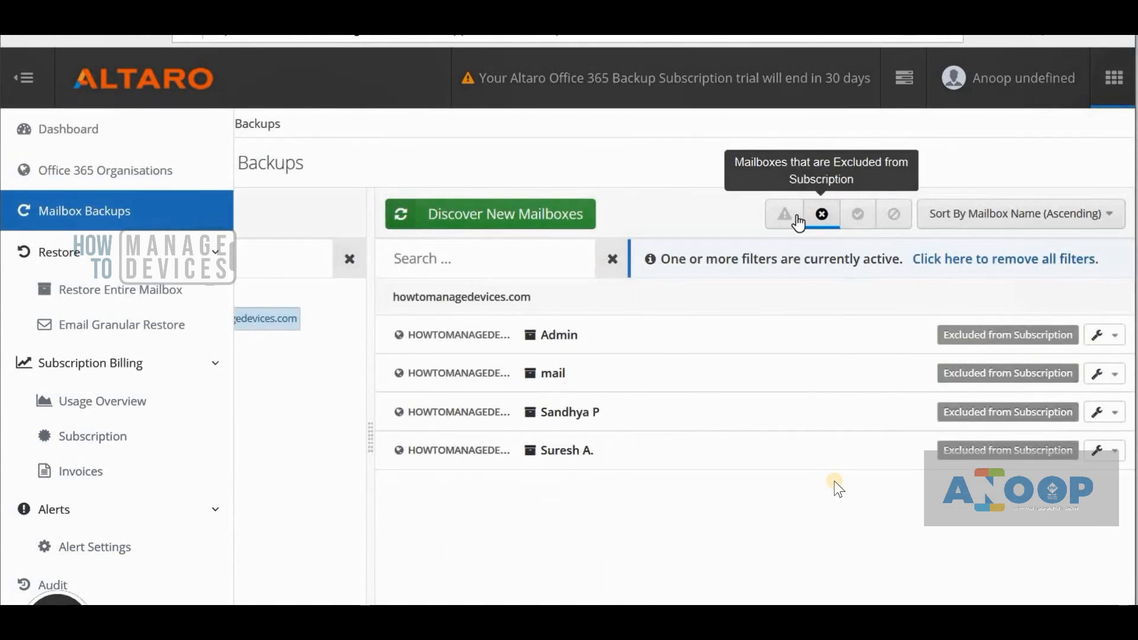
click(784, 216)
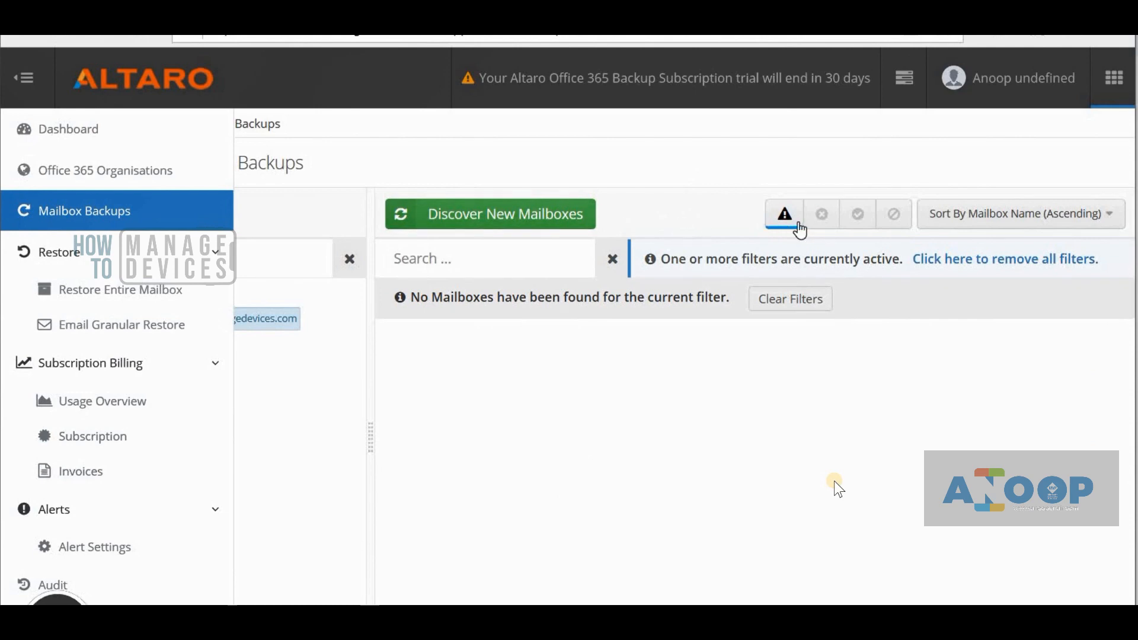